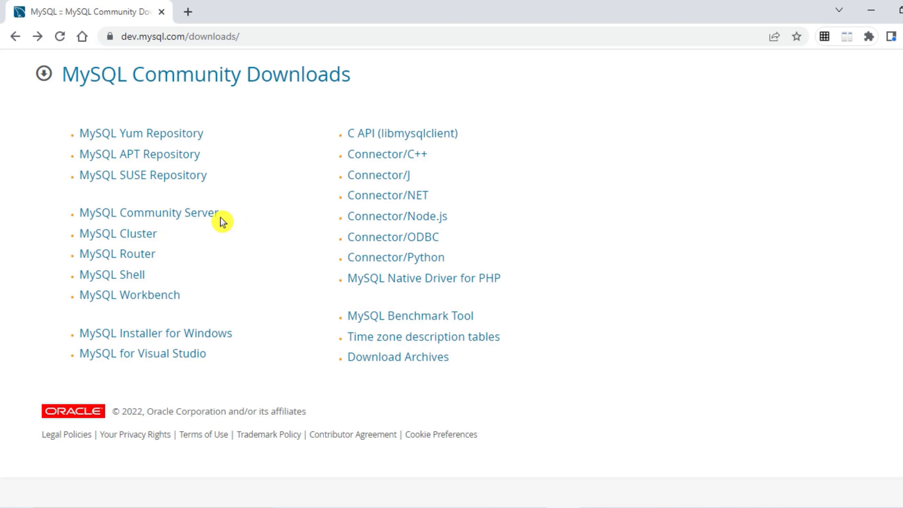
Step: Check which operating systems are offered for the MySQL Community Server download, and return to the downloads list
click(192, 215)
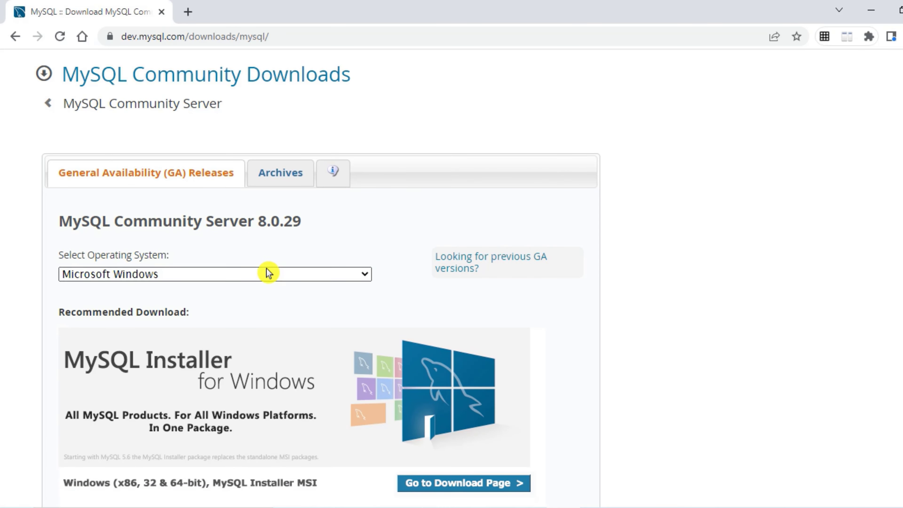
click(268, 272)
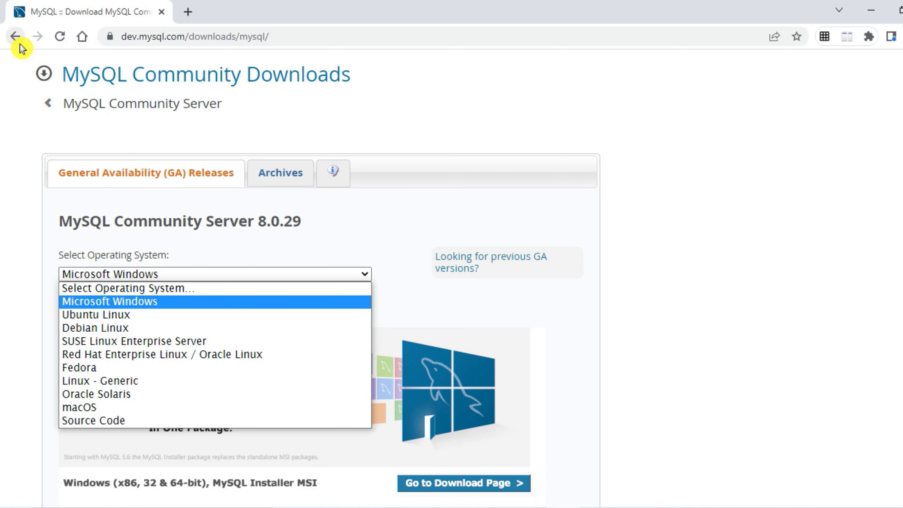
click(16, 36)
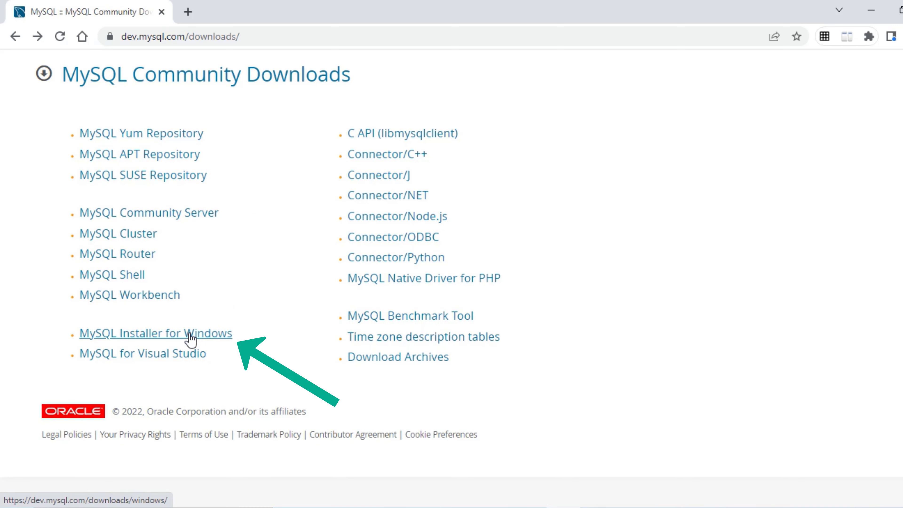
Step: Download the 439.6M MySQL Installer 8.0.29 MSI for Windows without logging in, and launch it
click(191, 335)
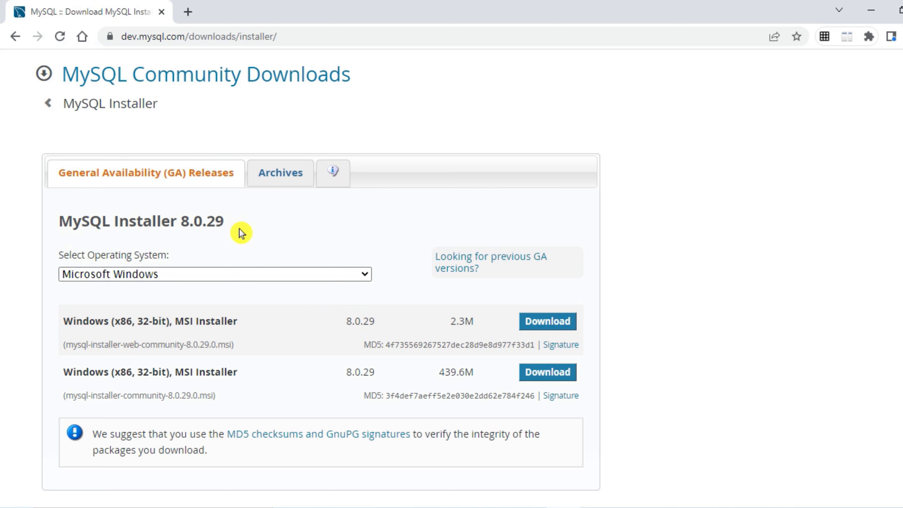
scroll(241, 233, down, 2)
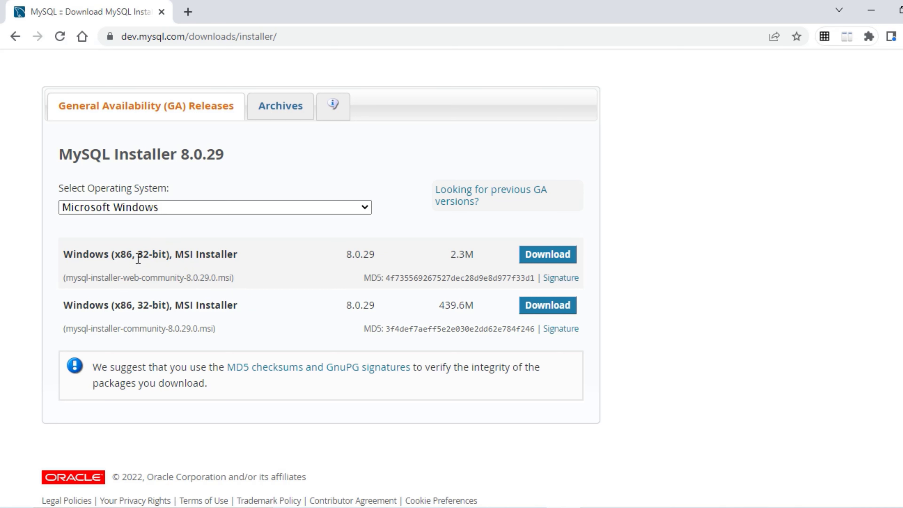
drag(137, 256, 157, 258)
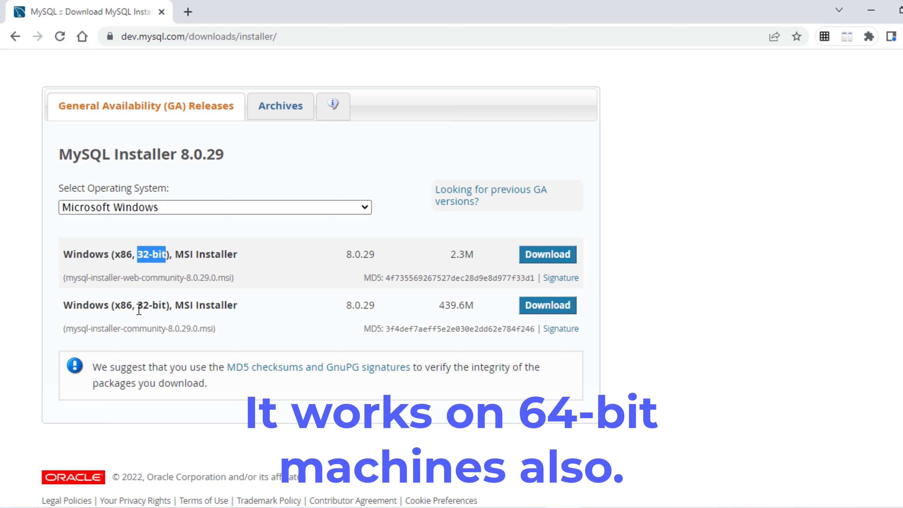
drag(137, 305, 172, 306)
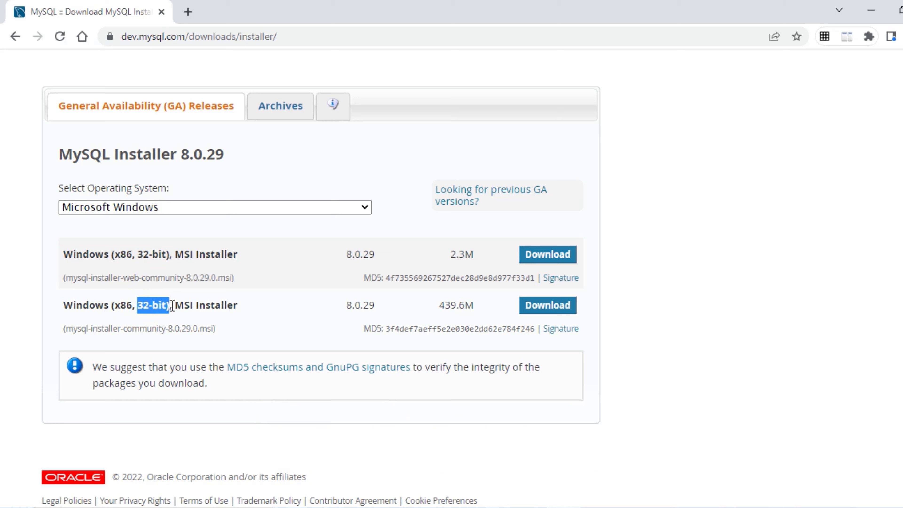
drag(126, 306, 237, 298)
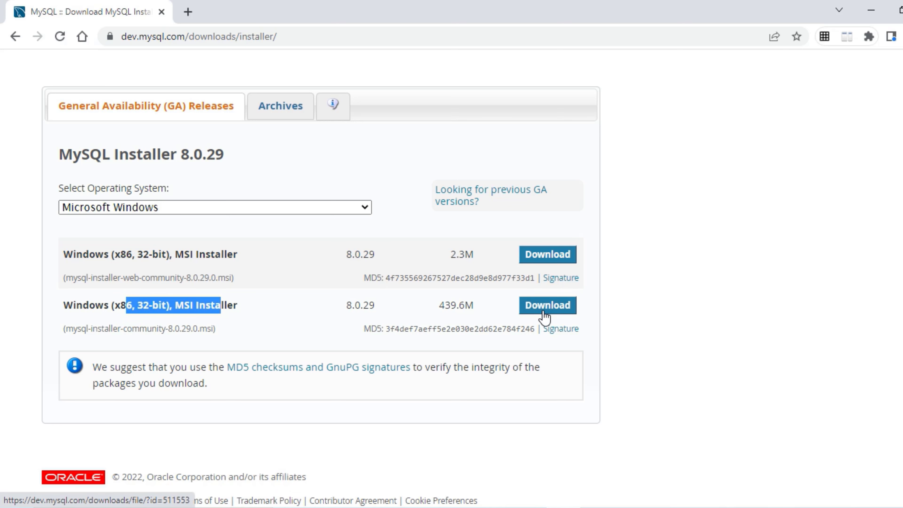
click(545, 313)
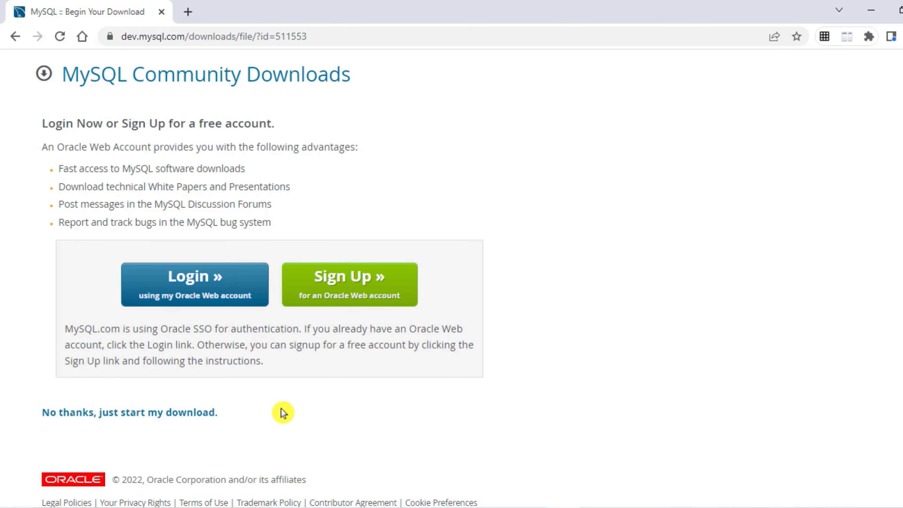
click(145, 418)
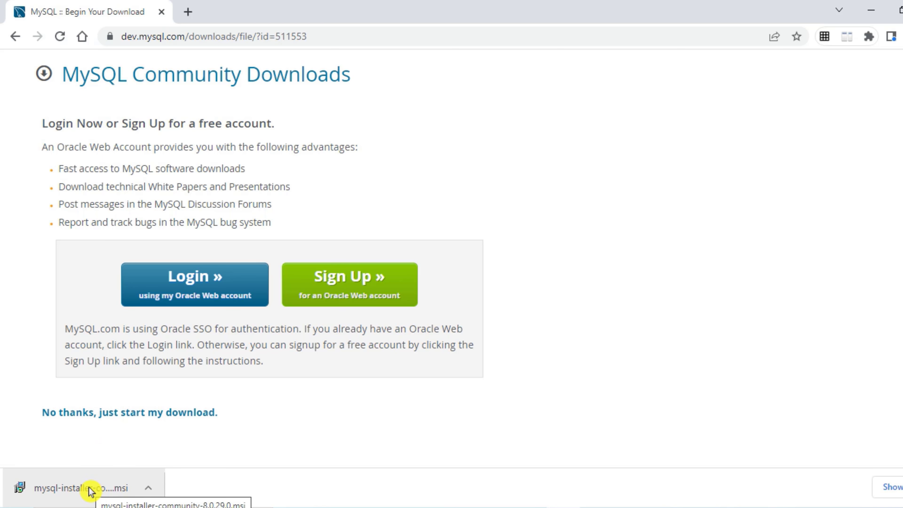
click(91, 490)
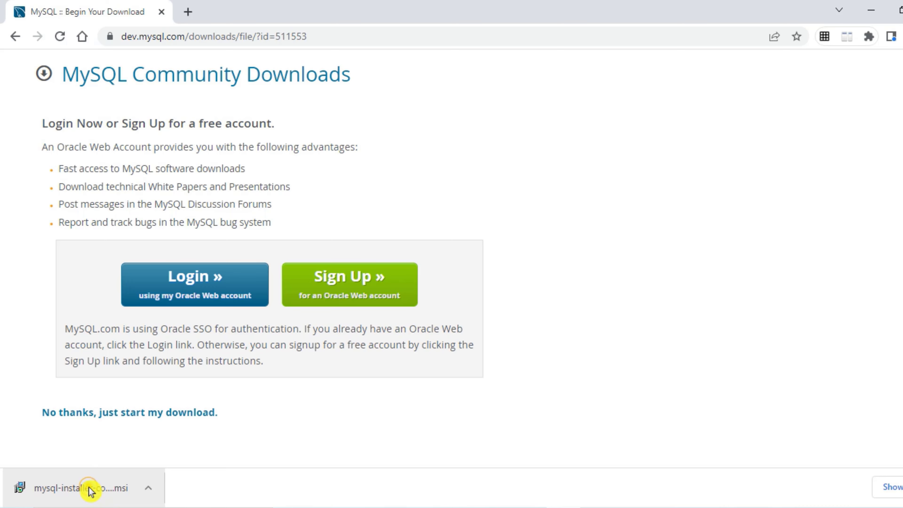
click(869, 12)
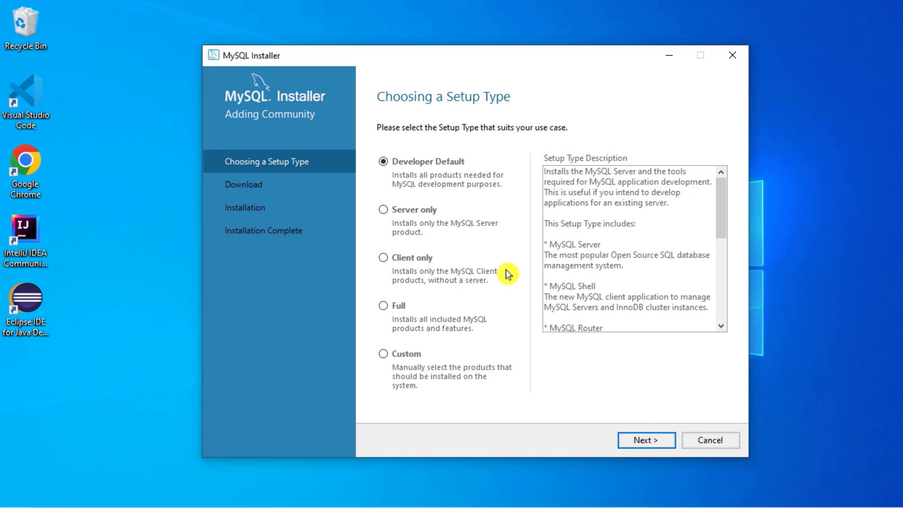
Step: Review the Server only, Client only and Full setup types, and proceed with the Custom setup type
click(438, 214)
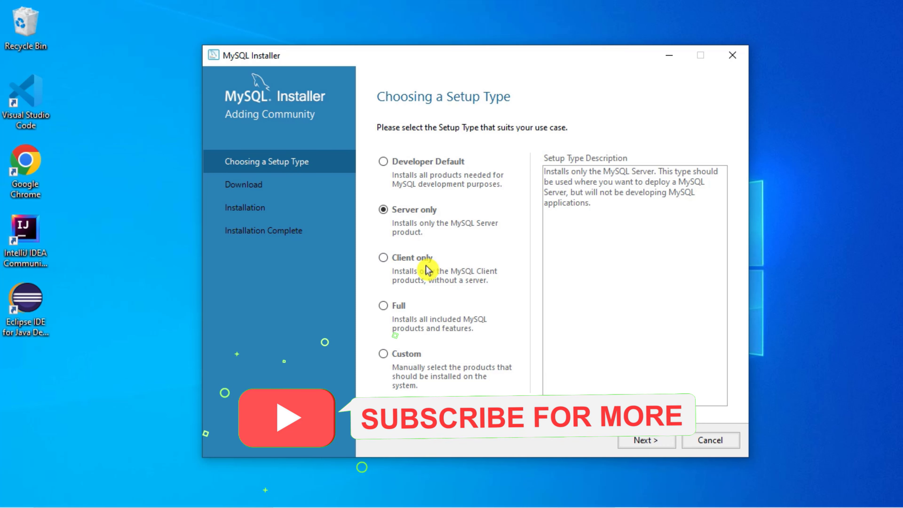
click(414, 262)
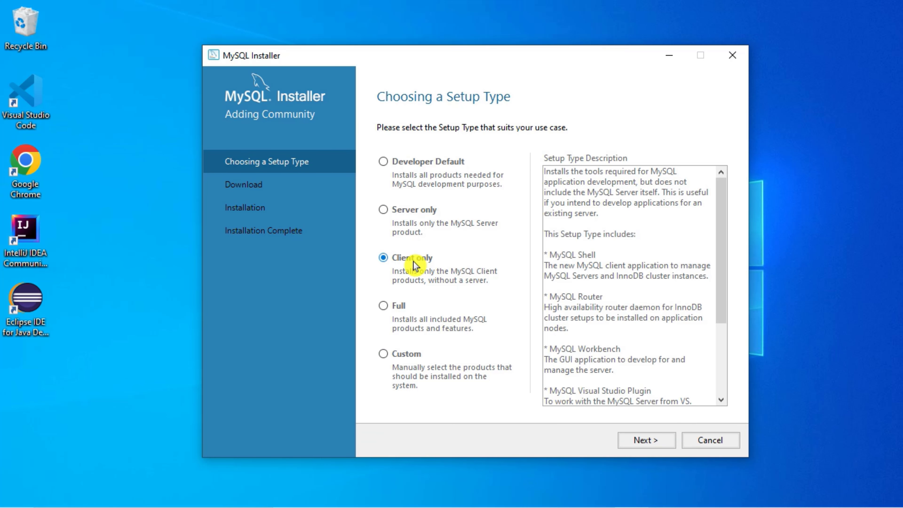
click(400, 308)
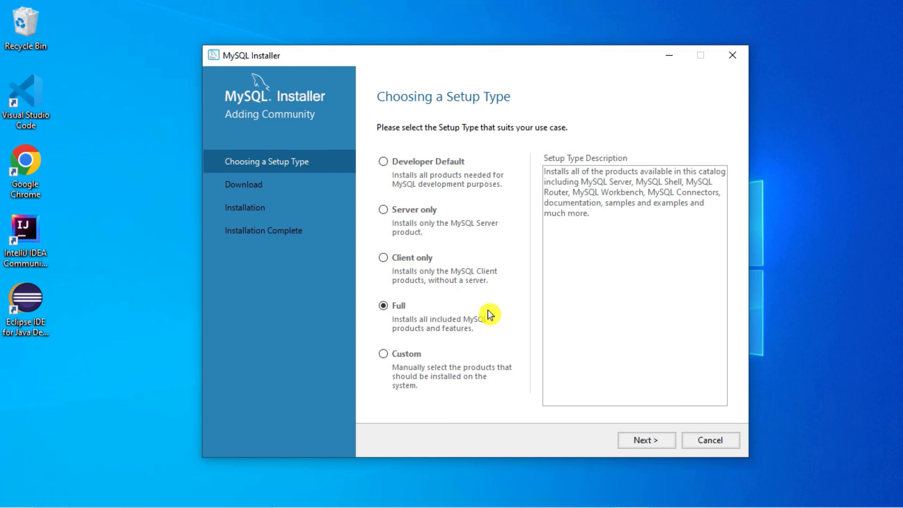
click(405, 357)
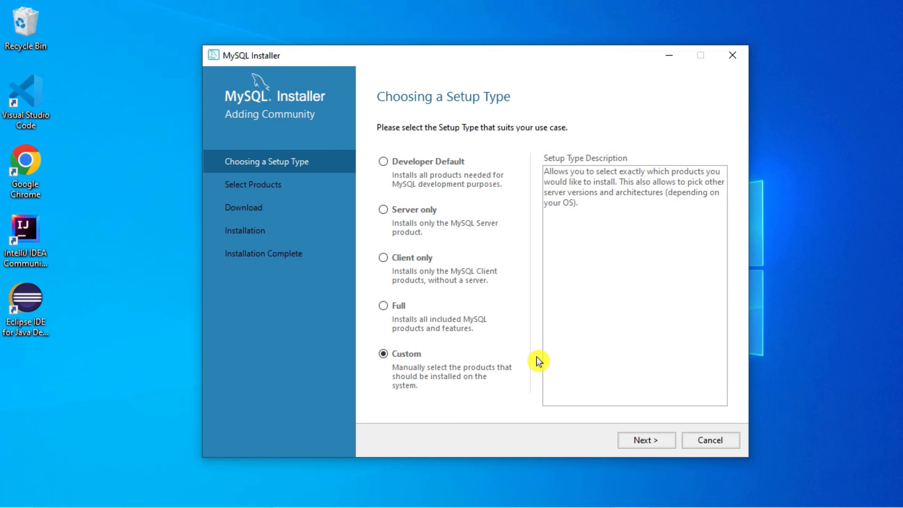
click(636, 443)
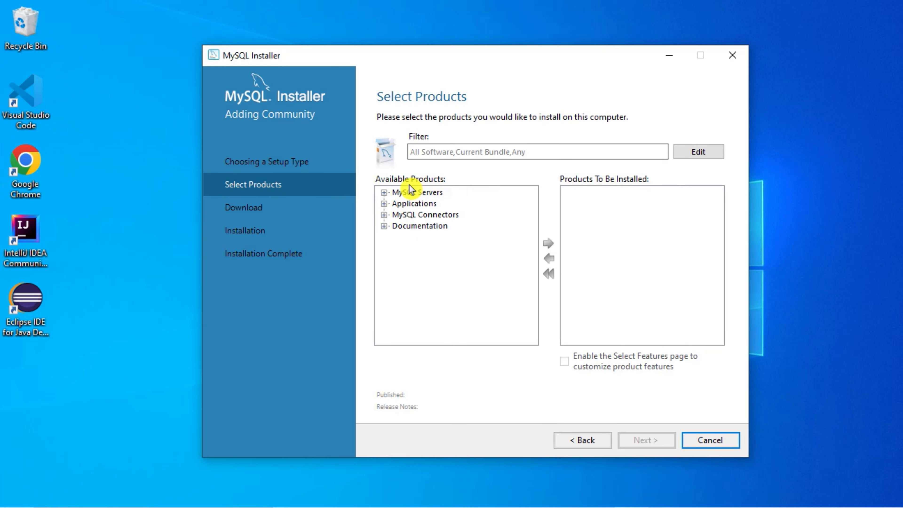
Step: Add MySQL Server 8.0.29 - X64 to the products to be installed
click(384, 192)
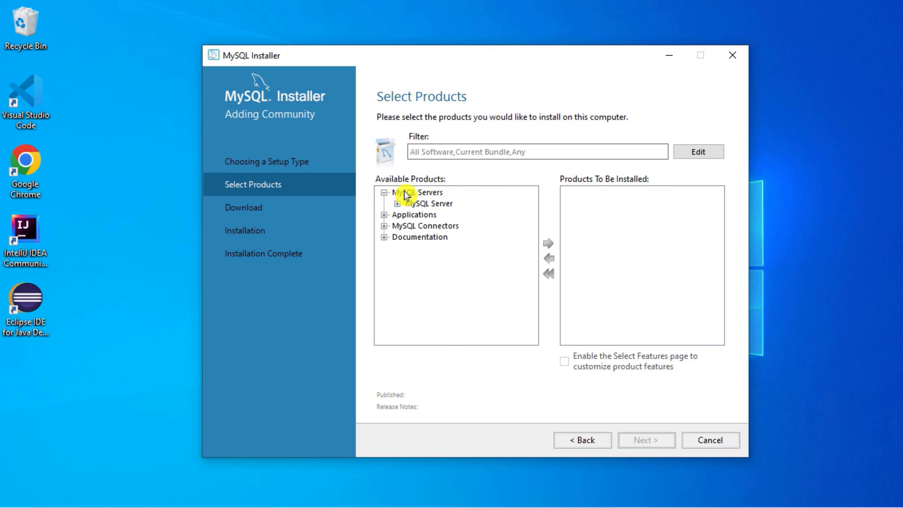
click(397, 203)
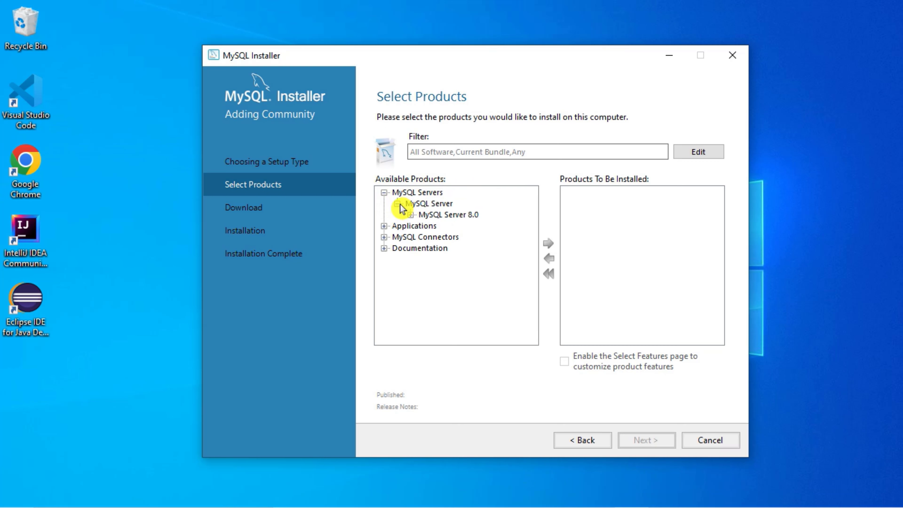
click(410, 215)
click(475, 225)
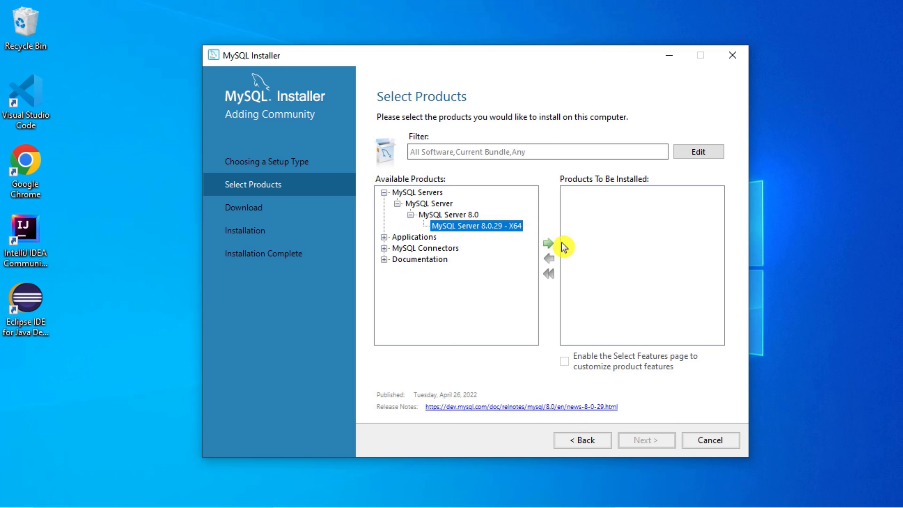
click(549, 249)
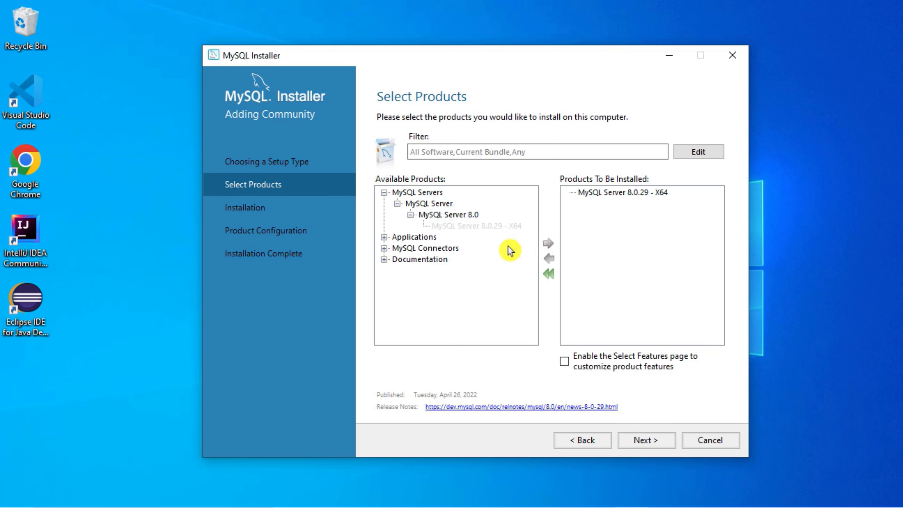
Step: Add MySQL Workbench 8.0.29 from the Applications category to the products to be installed
click(384, 240)
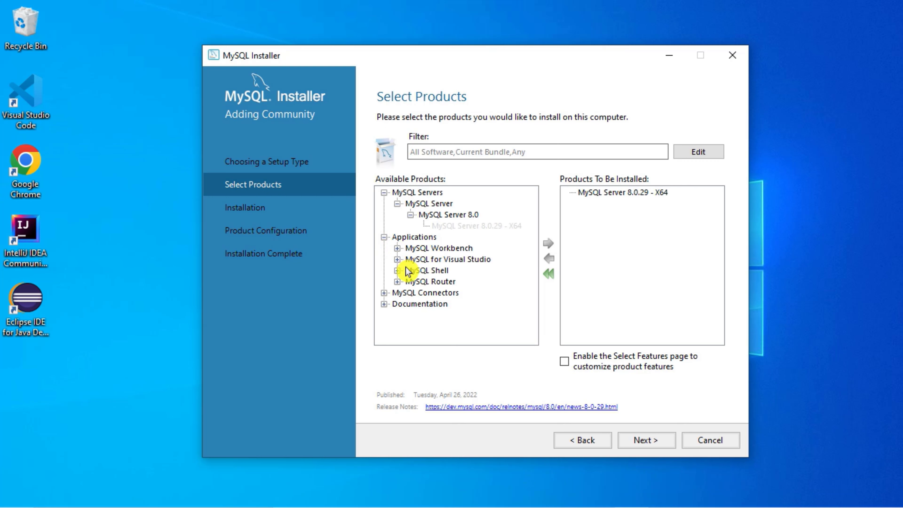
click(397, 247)
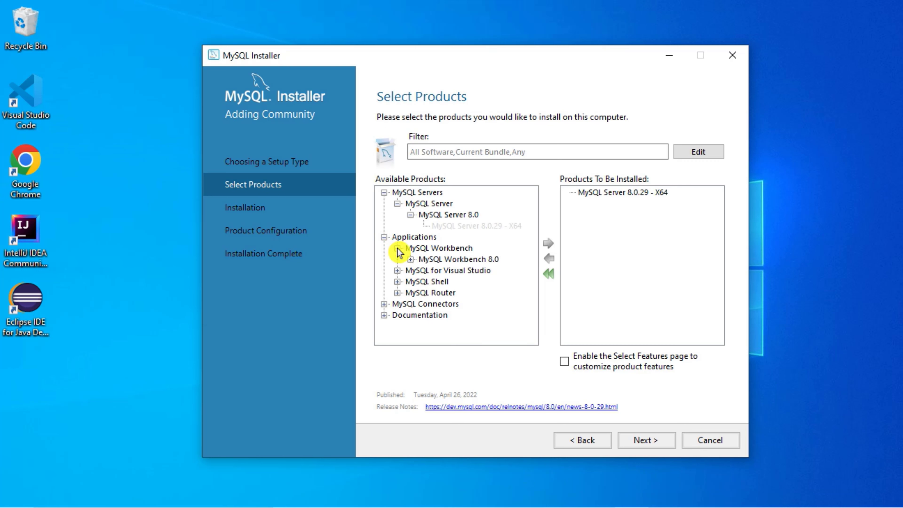
click(410, 259)
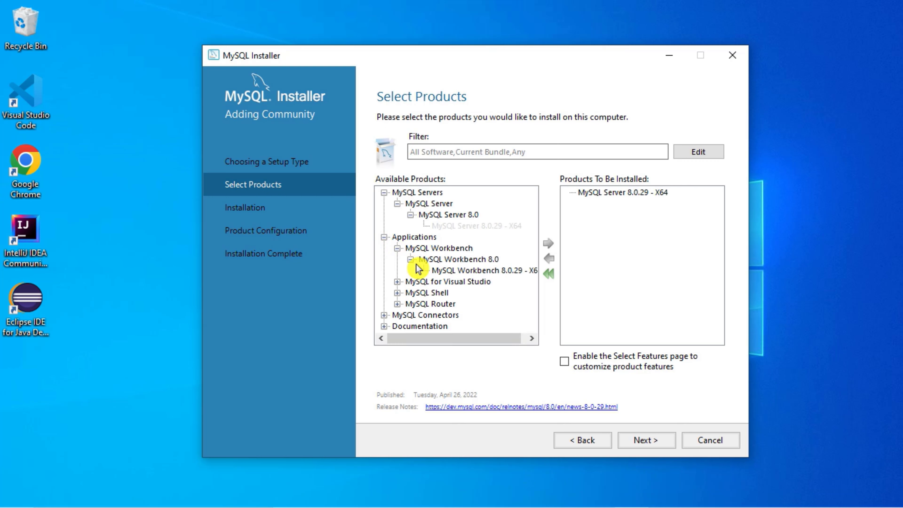
click(462, 271)
click(549, 244)
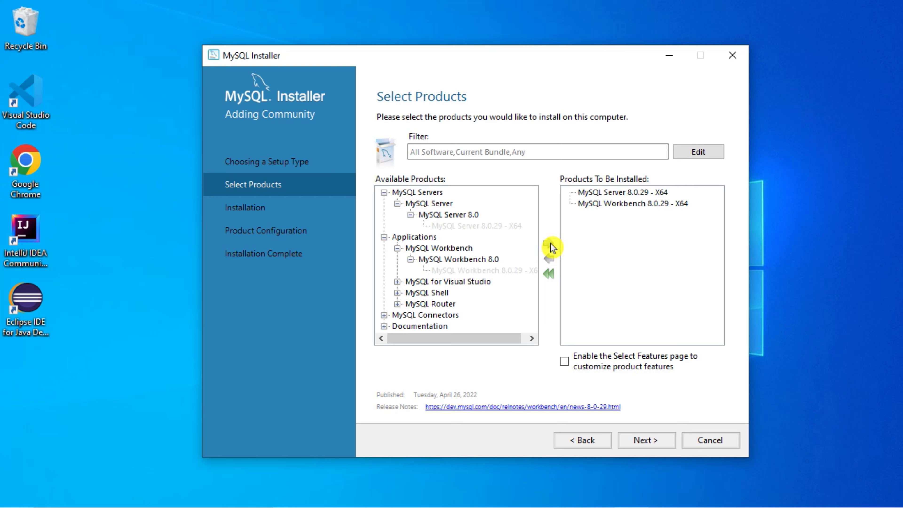
Step: Add MySQL Shell 8.0.29 - X64 to the products to be installed
click(397, 292)
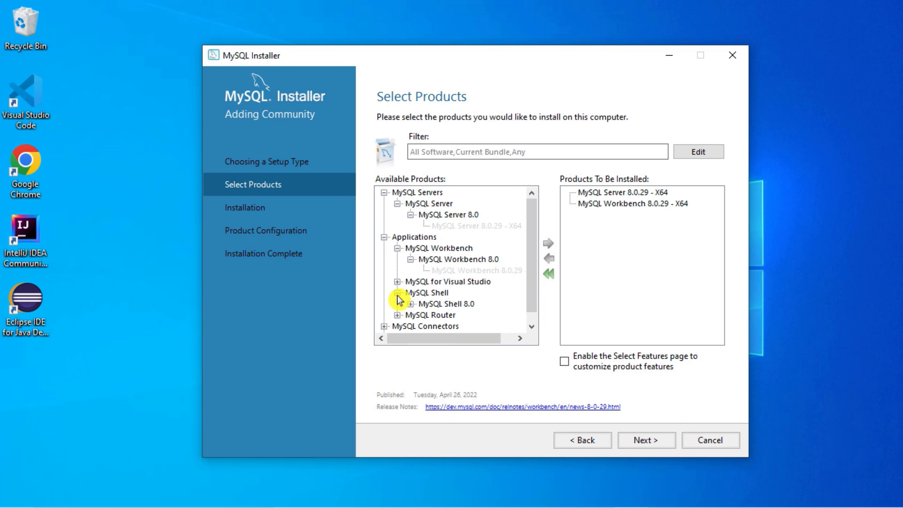
click(410, 304)
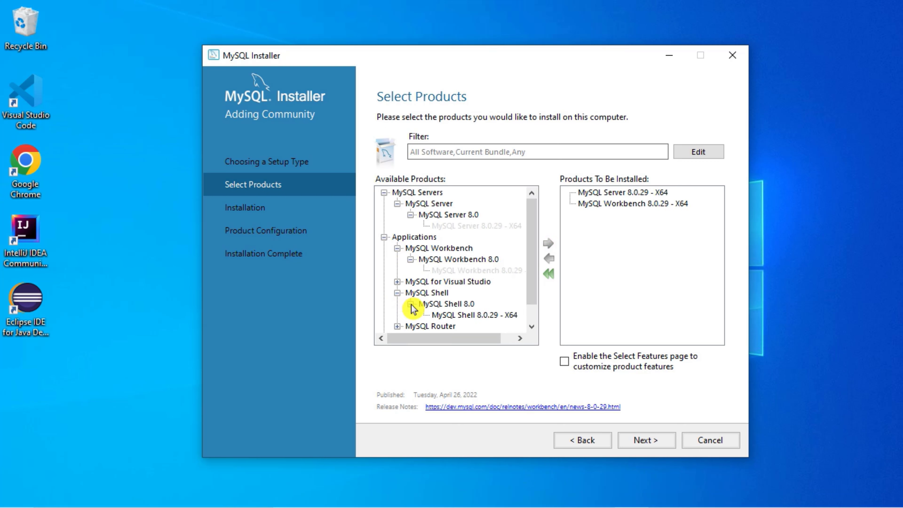
click(479, 315)
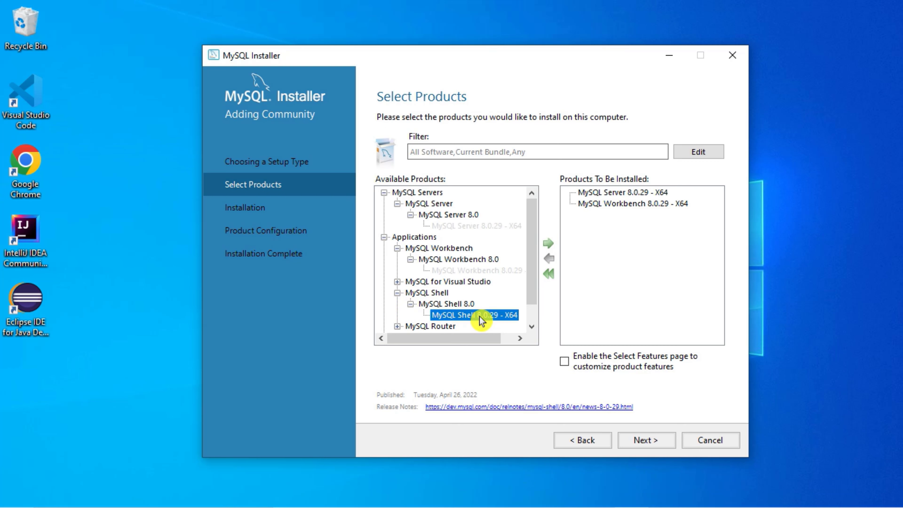
click(549, 244)
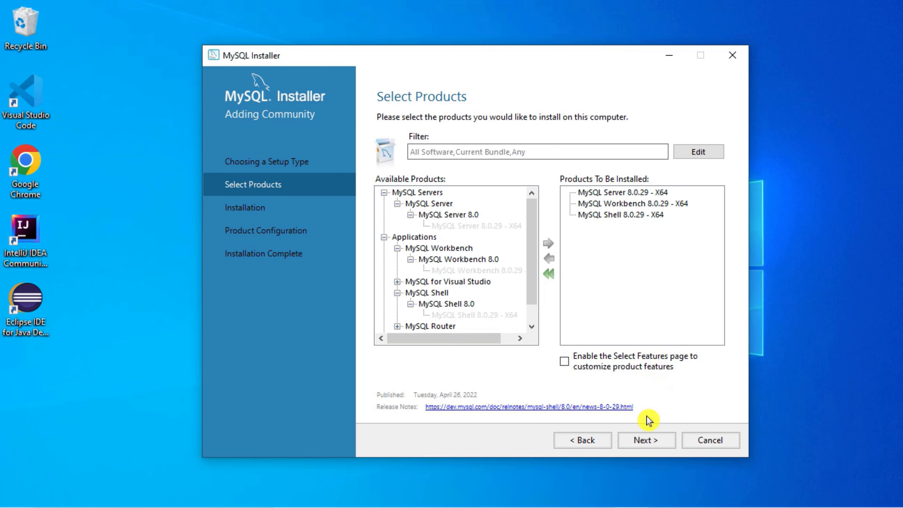
Step: Install the selected MySQL Server, Workbench and Shell packages and continue to product configuration
click(644, 441)
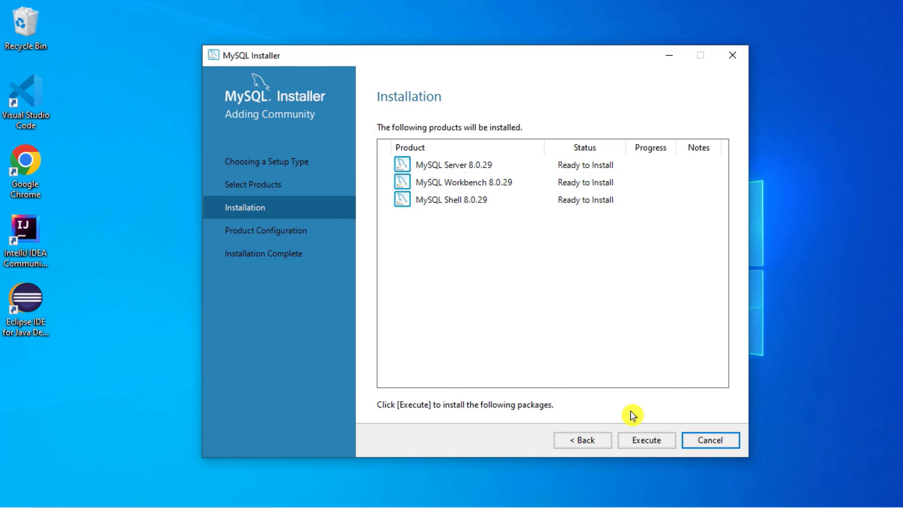
click(648, 444)
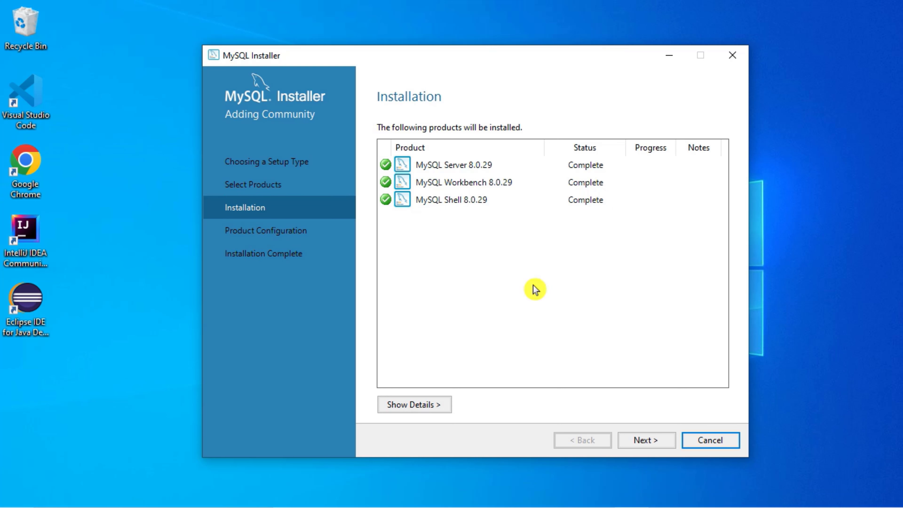
click(647, 443)
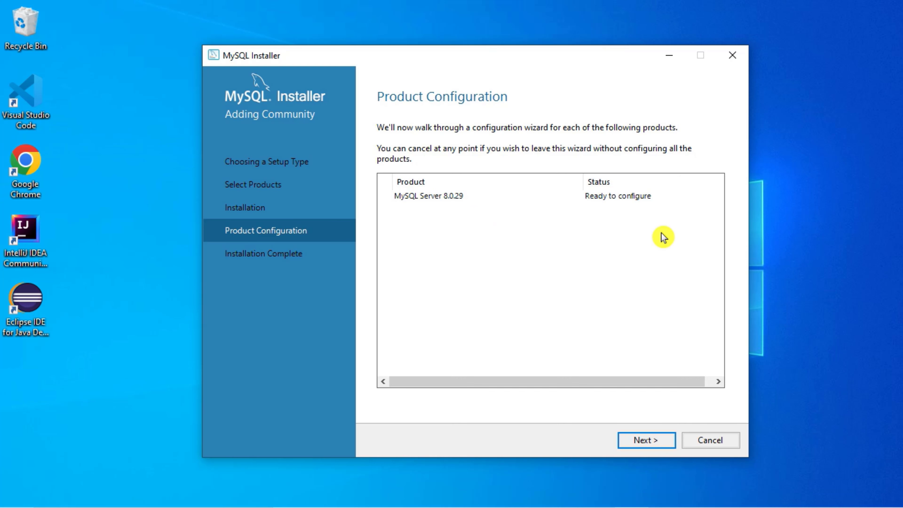
Step: Configure the server as a Development Computer with TCP/IP port 3306 and strong password encryption, keeping the default settings
click(644, 445)
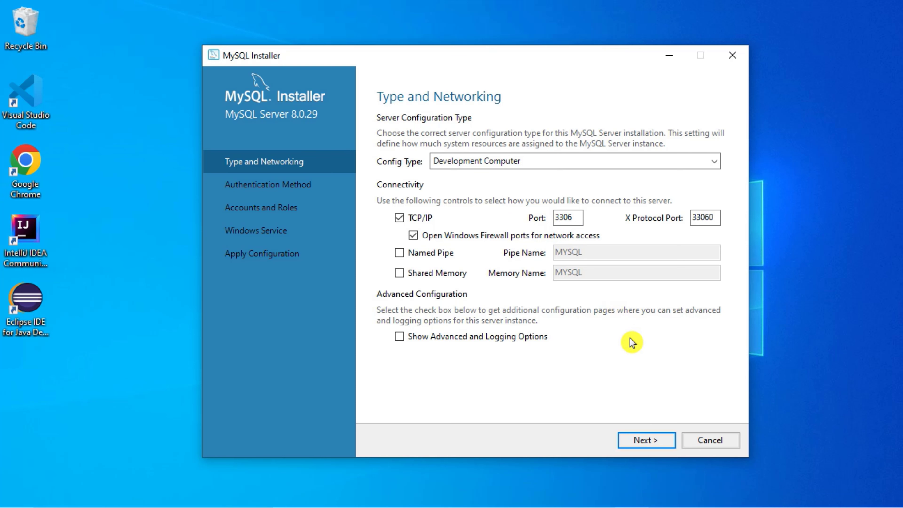
click(641, 443)
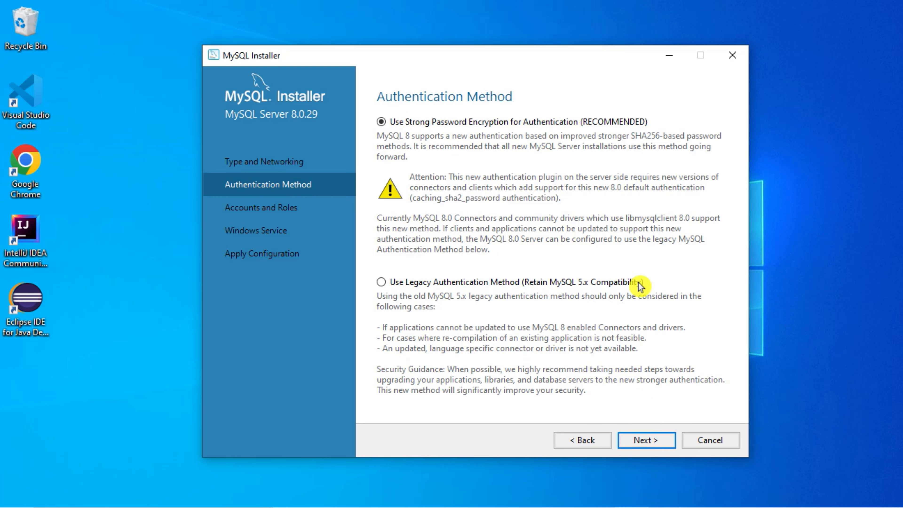
click(642, 442)
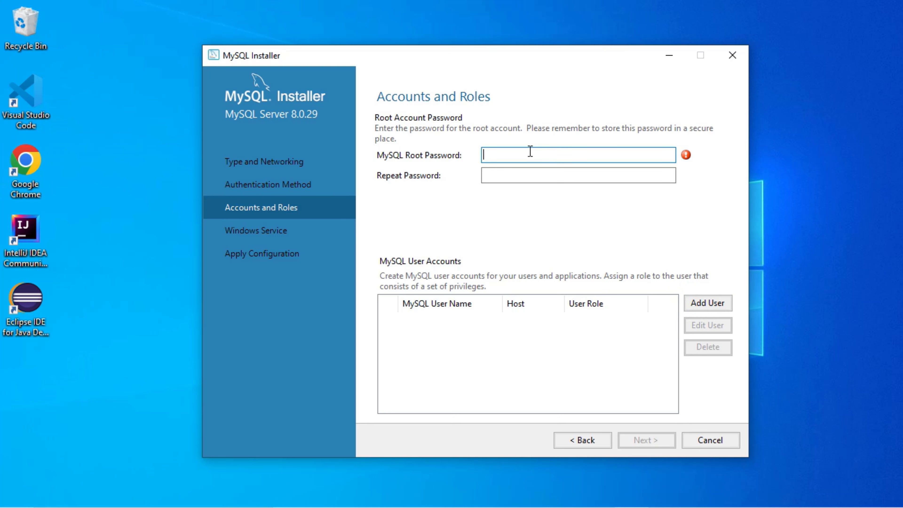
Step: Enter and repeat the MySQL root password, and keep the Windows service MySQL80 starting at system startup under the Standard System Account
text(•••••)
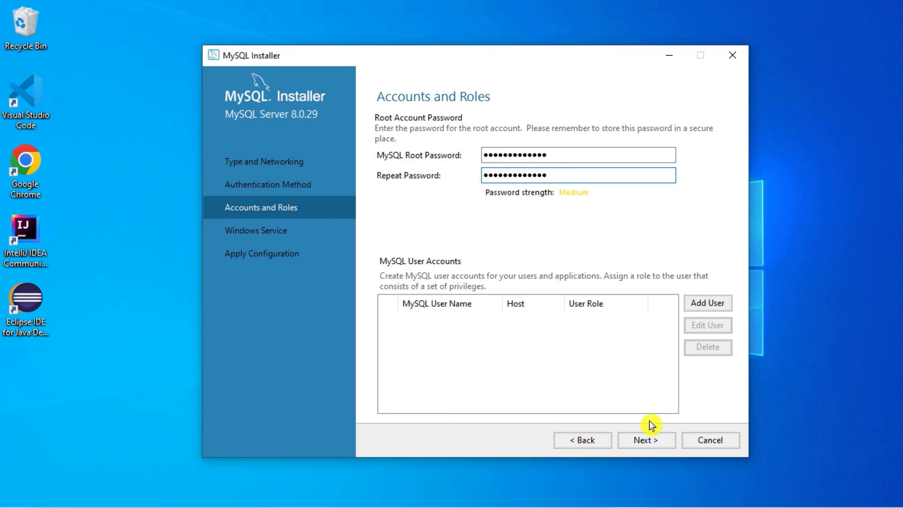
click(649, 443)
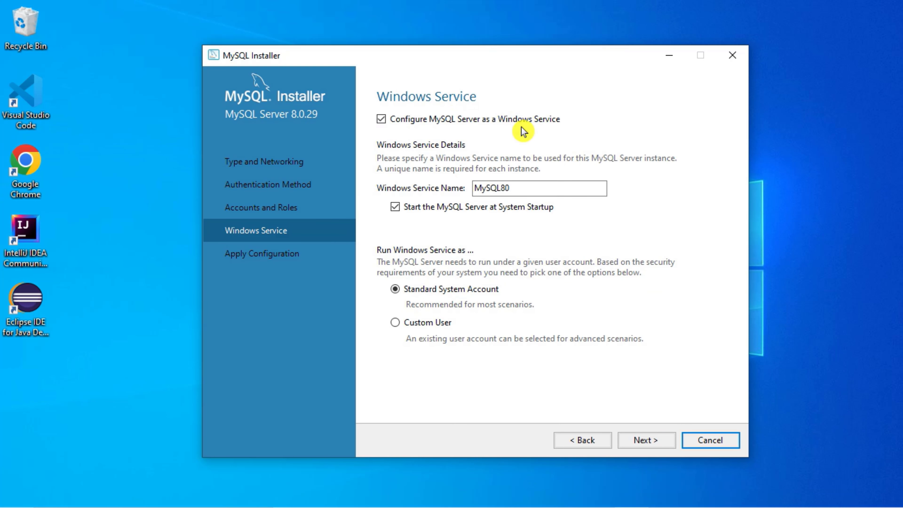
click(478, 189)
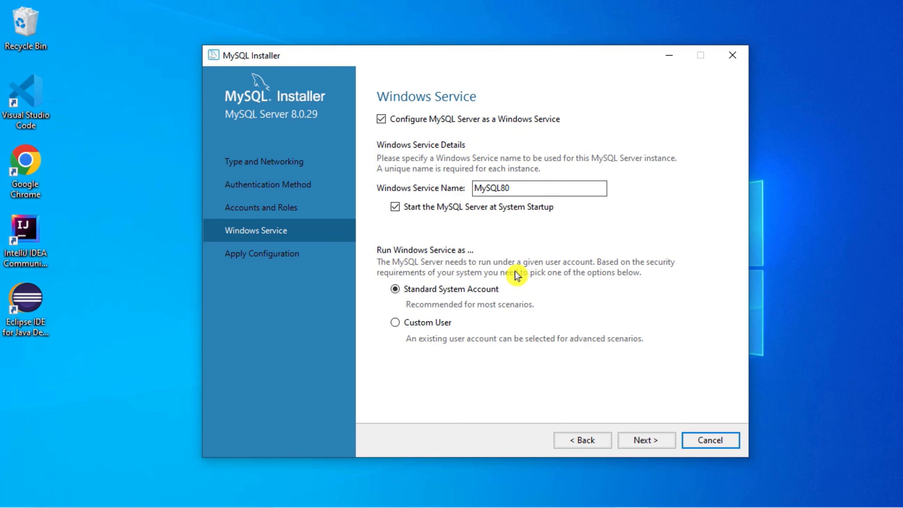
click(645, 440)
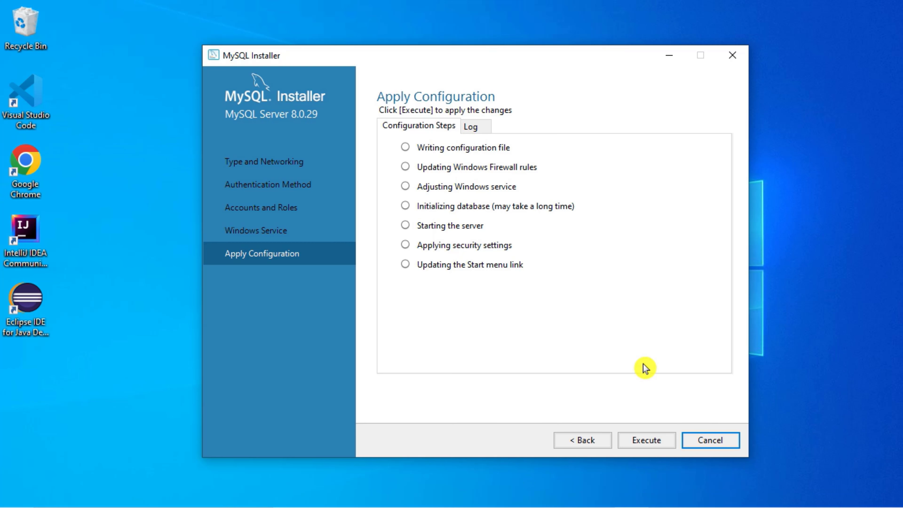
Step: Apply the server configuration and finish the installer with MySQL Workbench and MySQL Shell set to start after setup
click(638, 445)
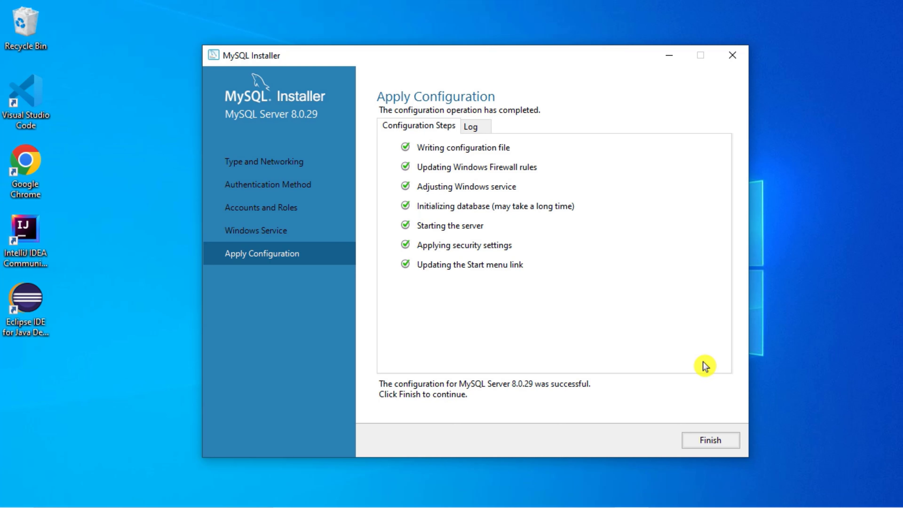
click(709, 442)
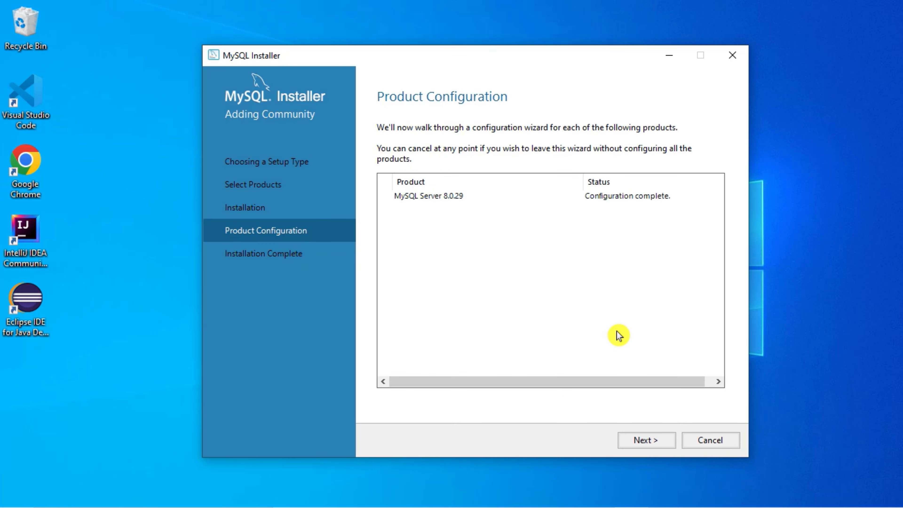
click(642, 444)
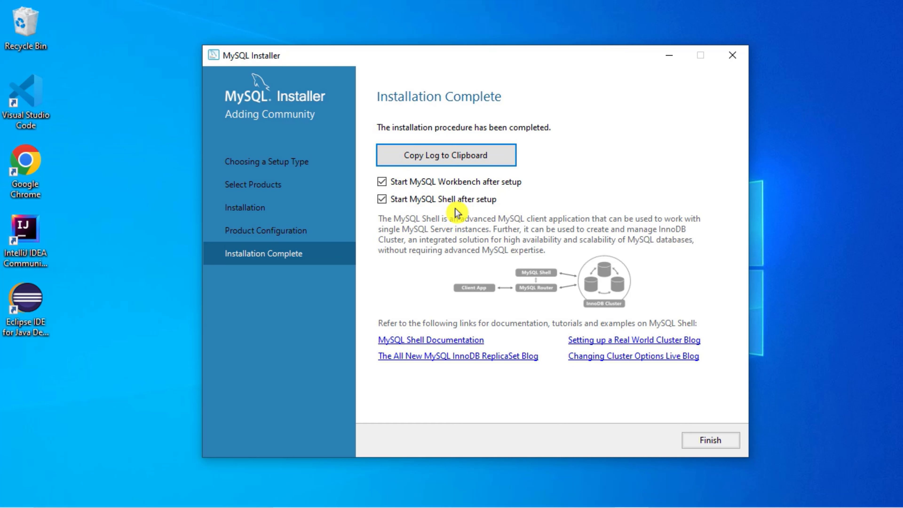
click(724, 440)
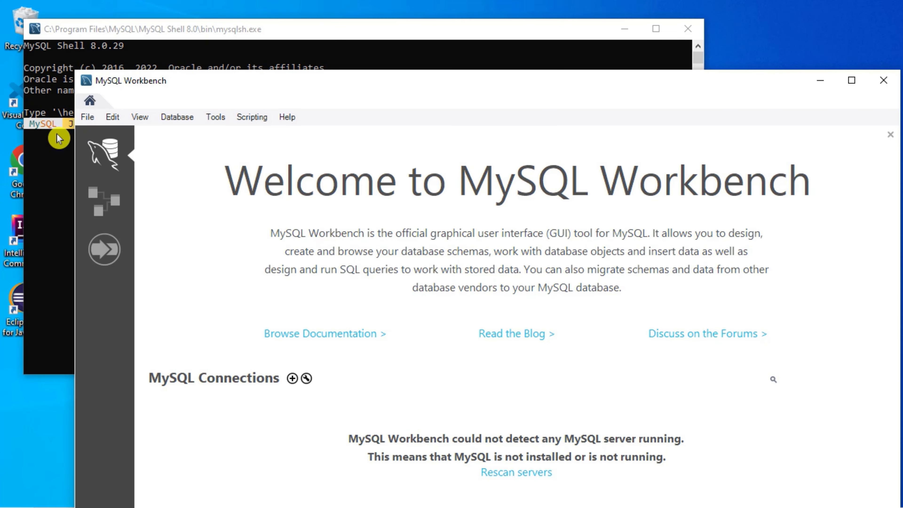
Step: Maximize MySQL Workbench and connect to the Local instance MySQL80 as root by entering the account password
click(852, 80)
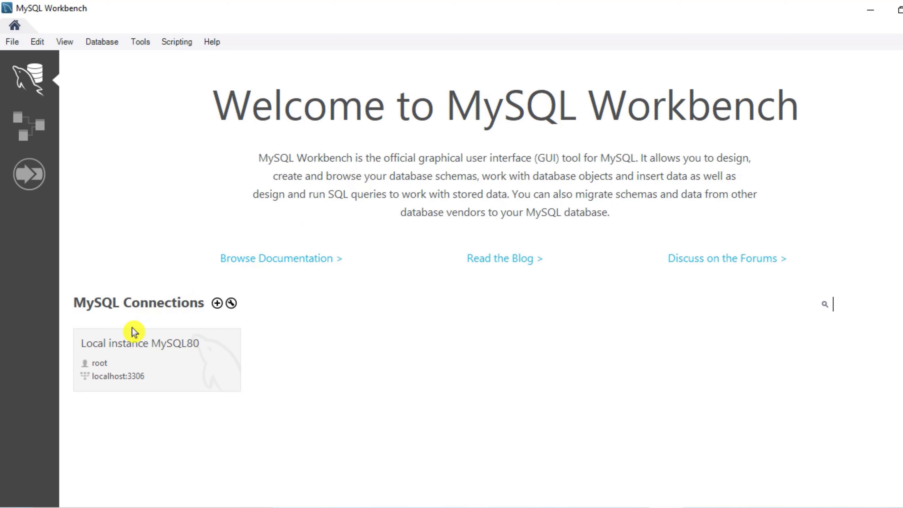
click(106, 364)
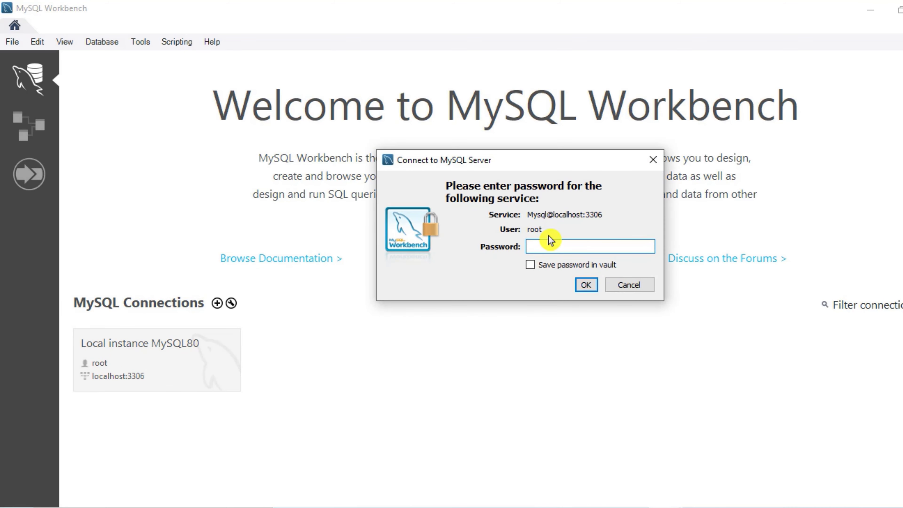
text(*************)
key(Return)
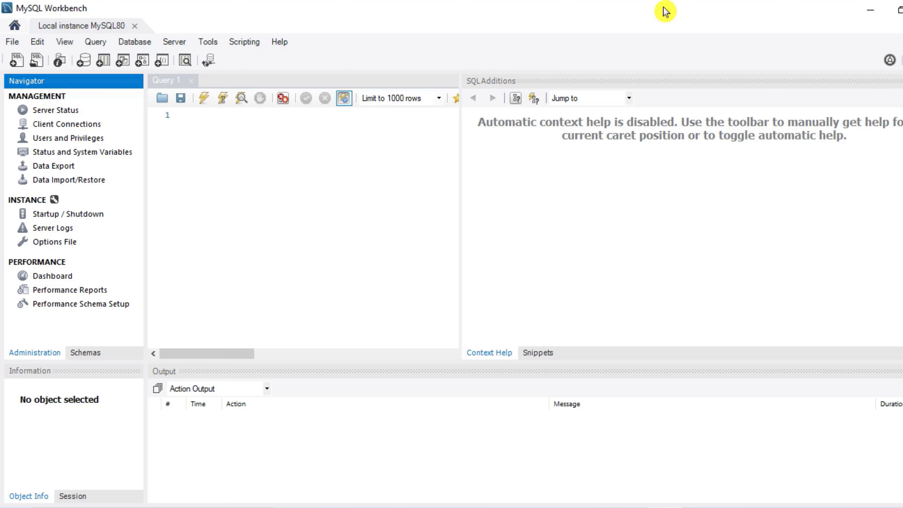
Step: Minimize Workbench and close the MySQL Shell window, then search Windows for mysql and open the MySQL 8.0 Command Line Client
click(870, 10)
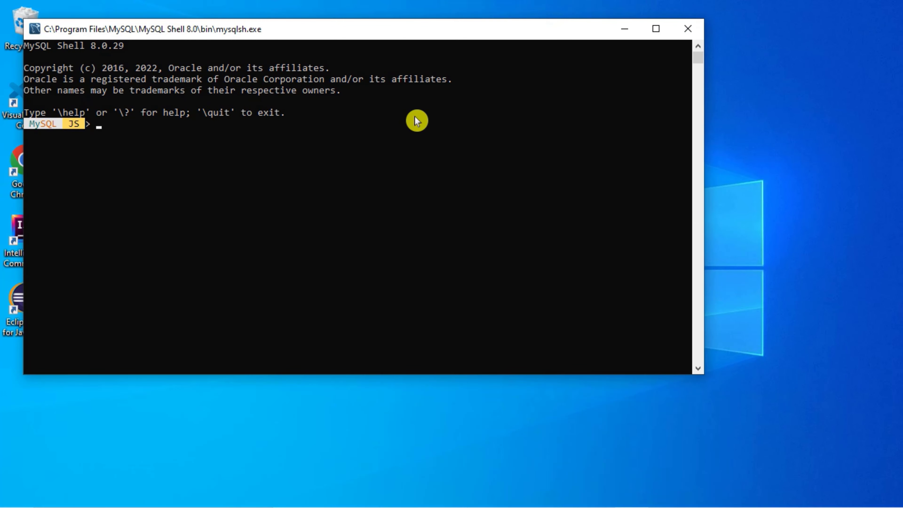
click(686, 34)
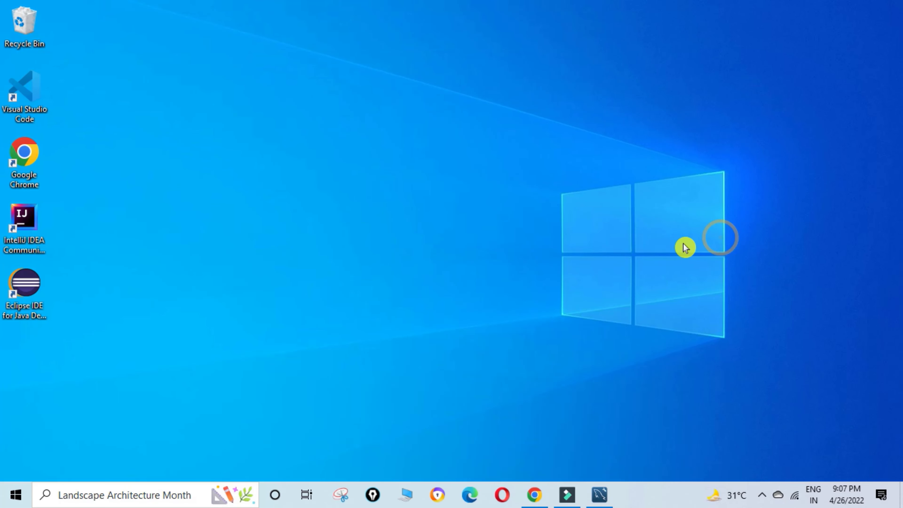
click(131, 496)
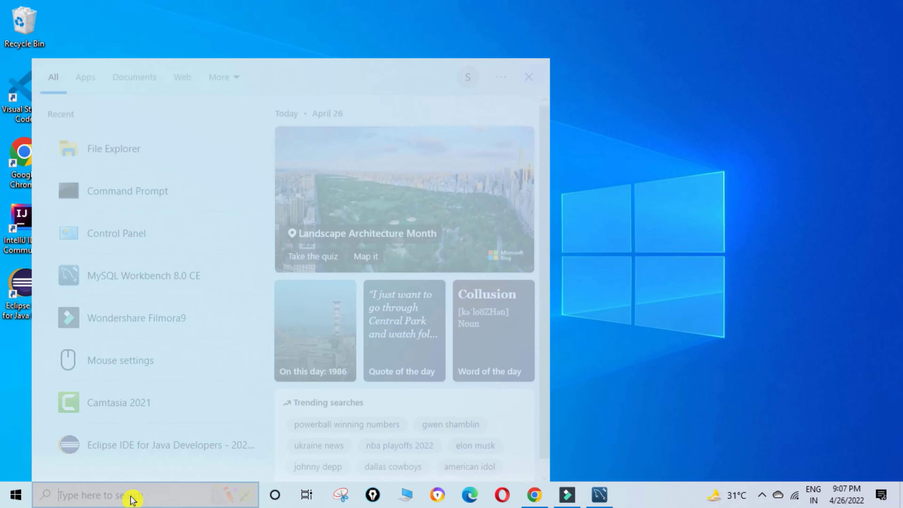
text(mysq)
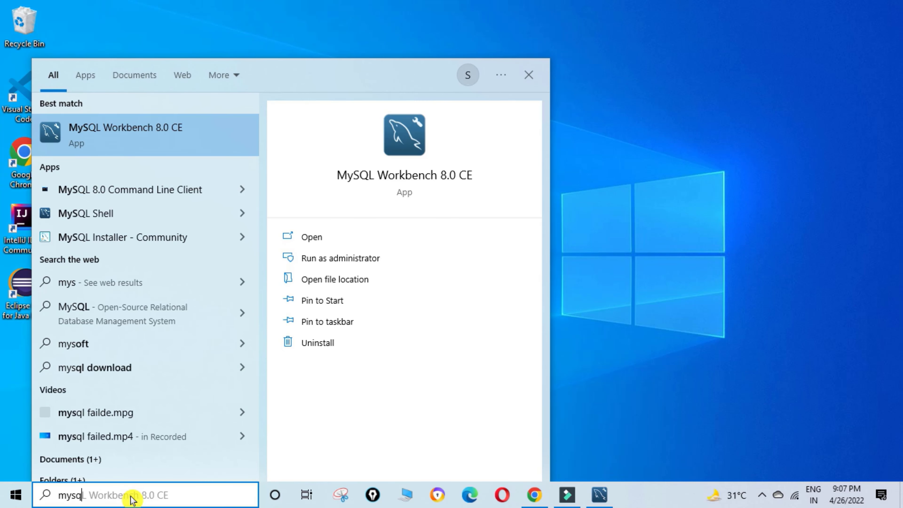
text(l)
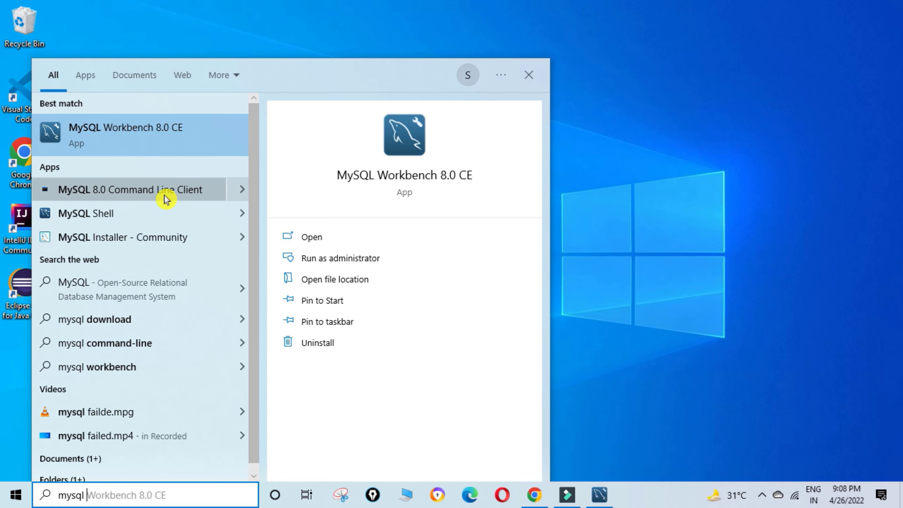
click(164, 195)
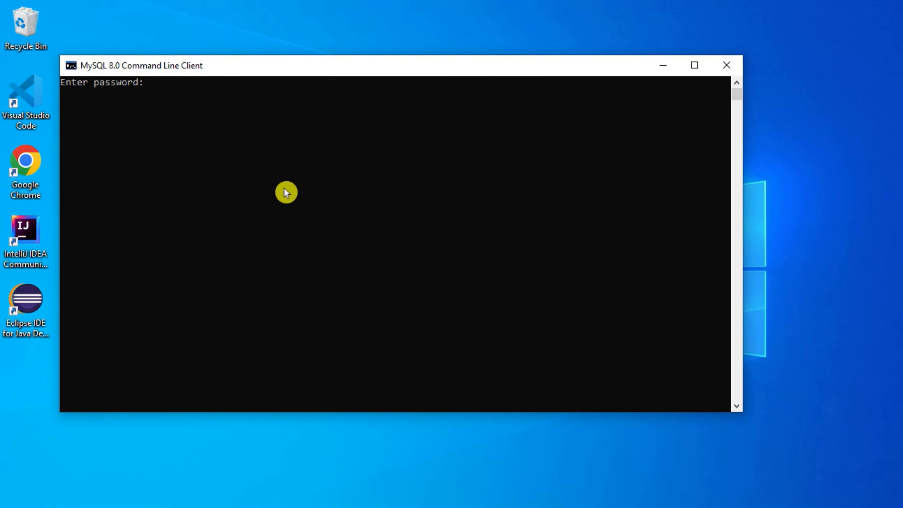
Step: Reposition the Command Line Client window and log in to the server with the root password
drag(297, 67, 418, 76)
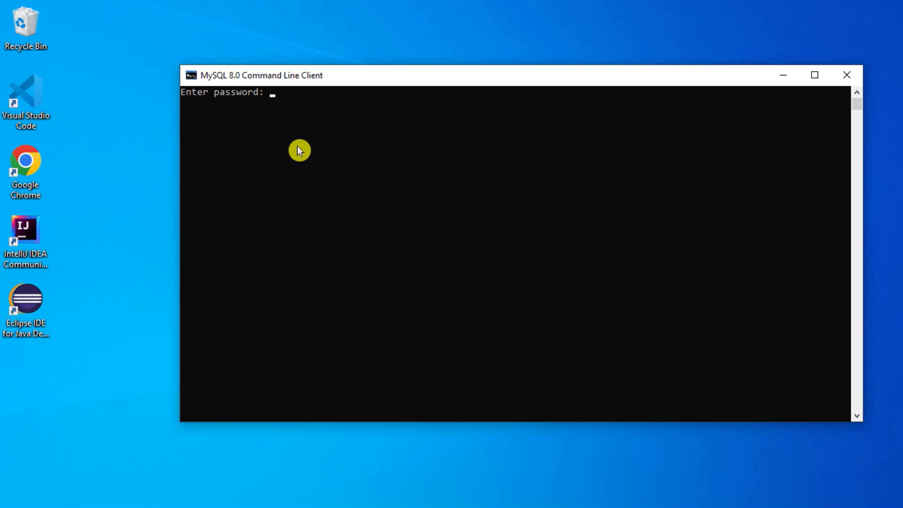
text(**************)
key(Return)
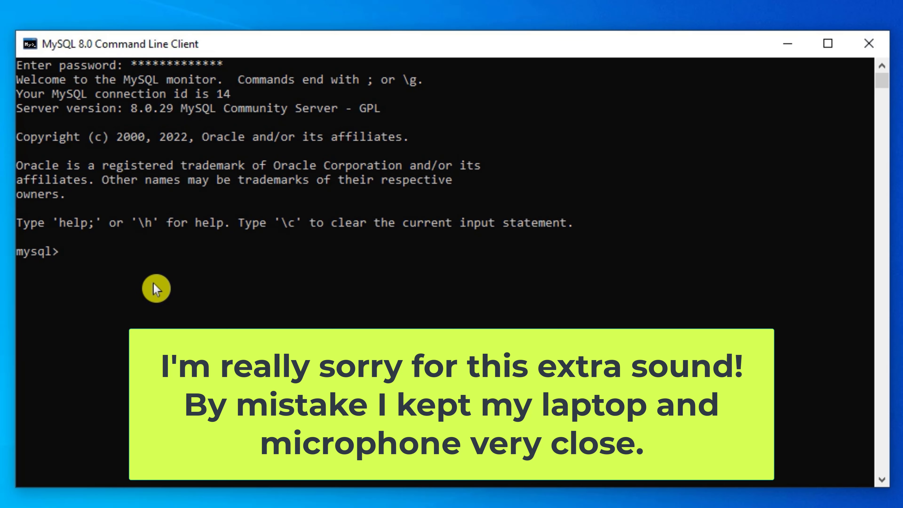
Step: Create a database named cscorner and switch to it with use cscorner;
text(create database cscorner;)
key(Return)
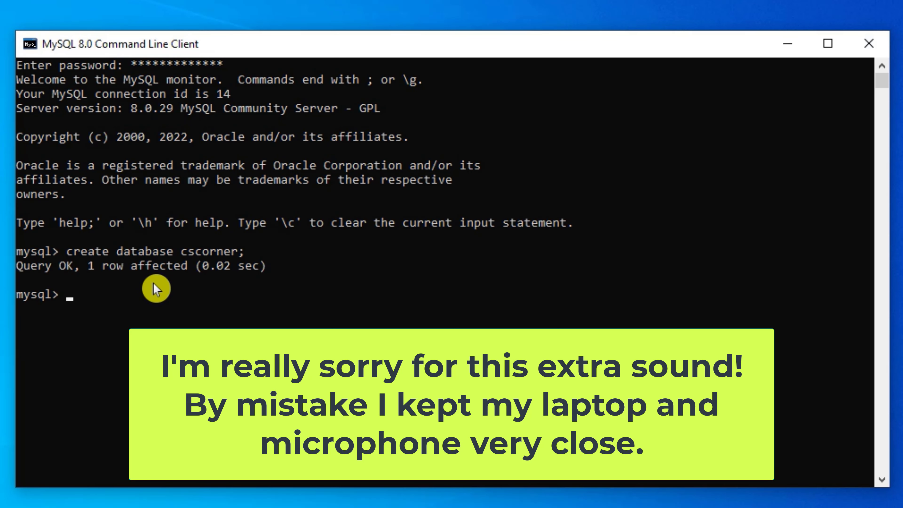
text(use)
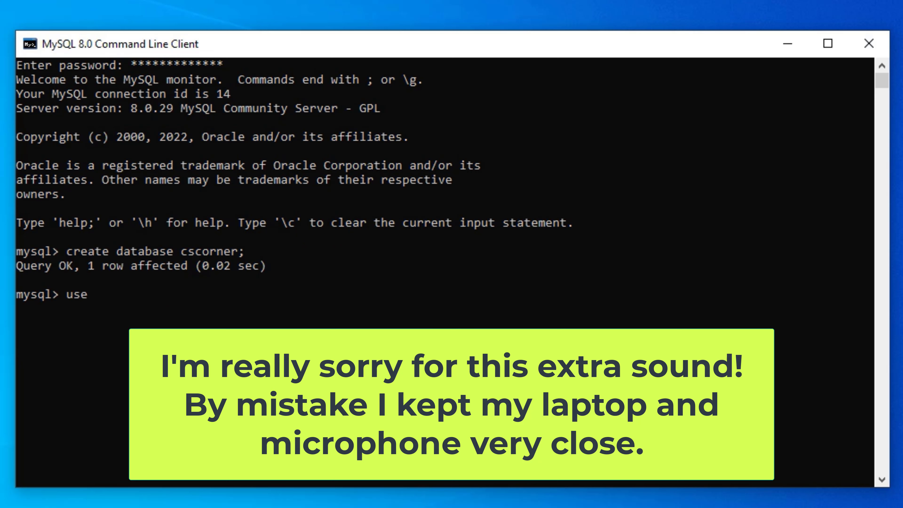
text( cscorner;)
key(Return)
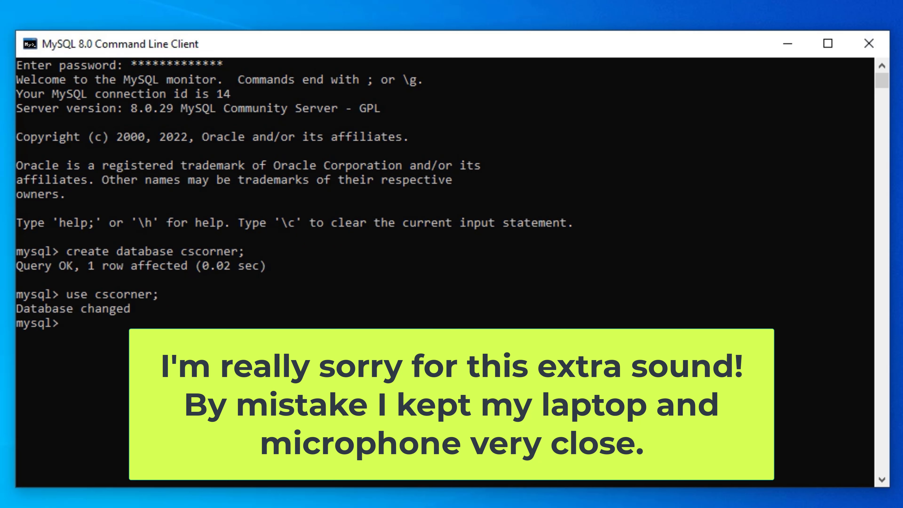
Step: Create a table students in cscorner with the columns rollno int and name varchar(20)
text(cre)
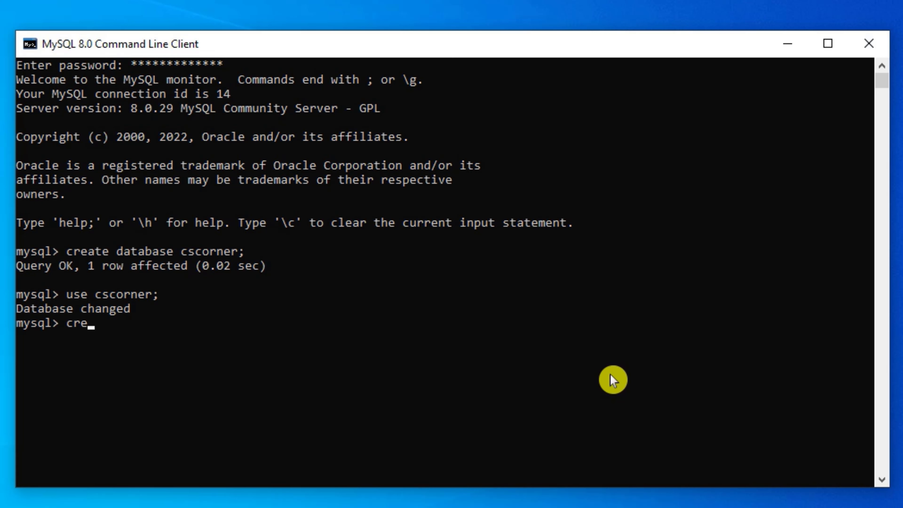
text(ate table students(rollno int, name varchar(20));)
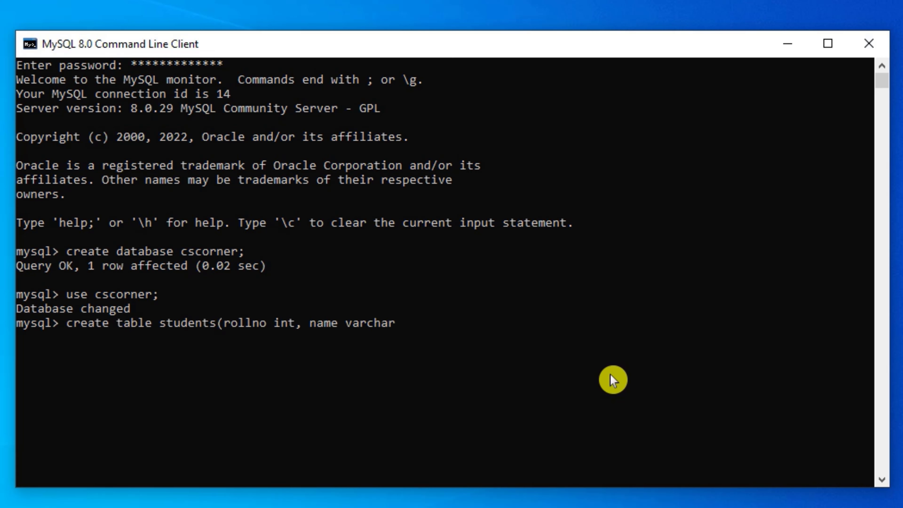
key(Return)
Step: Display the structure of the students table with desc students;
text(desc)
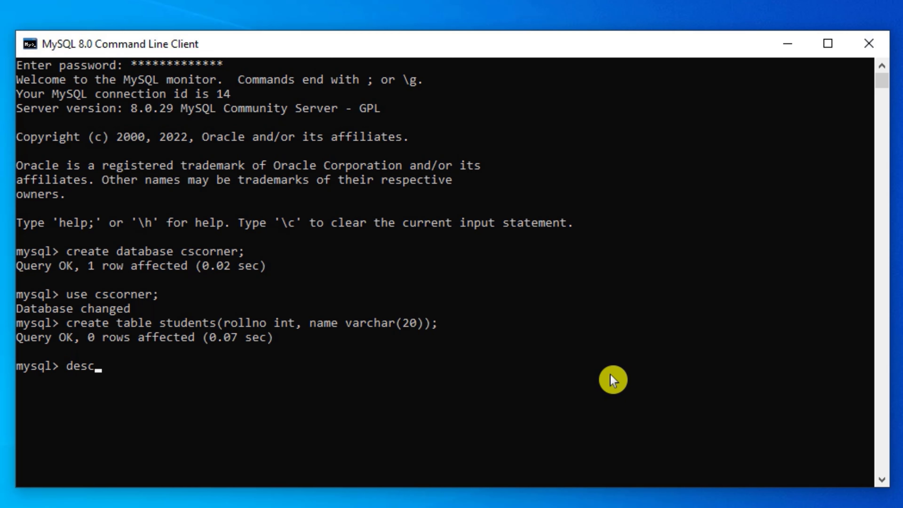
text( students;)
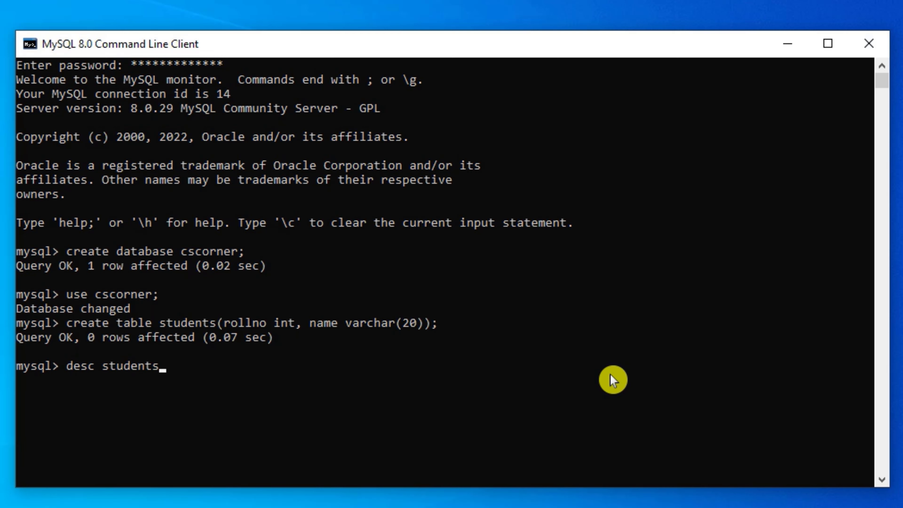
key(Return)
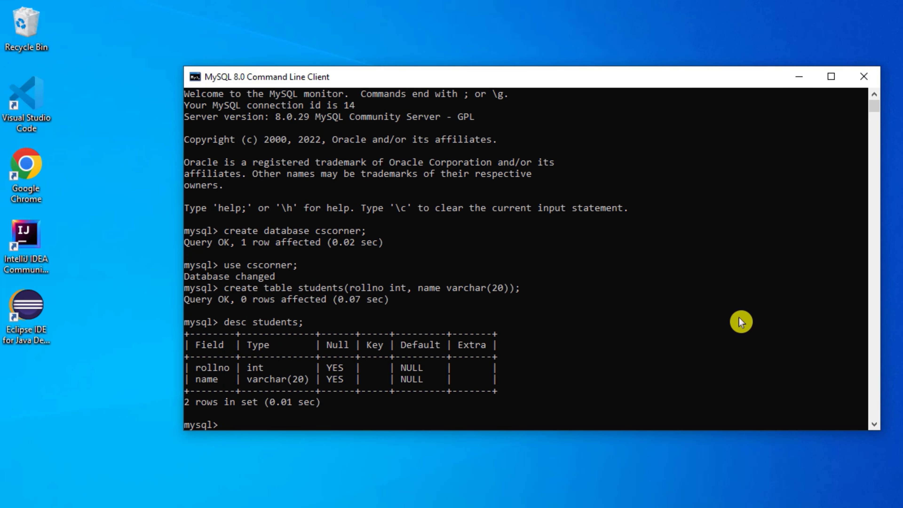